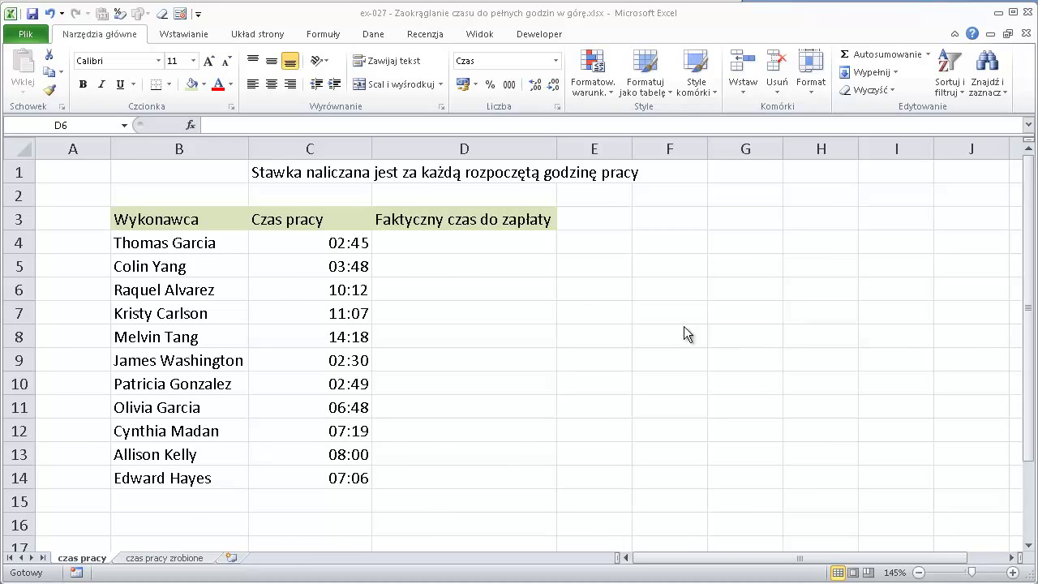
Step: Mark the 03:48 and 10:12 work times with arrows, clear them, and return to D4
left_click(420, 240)
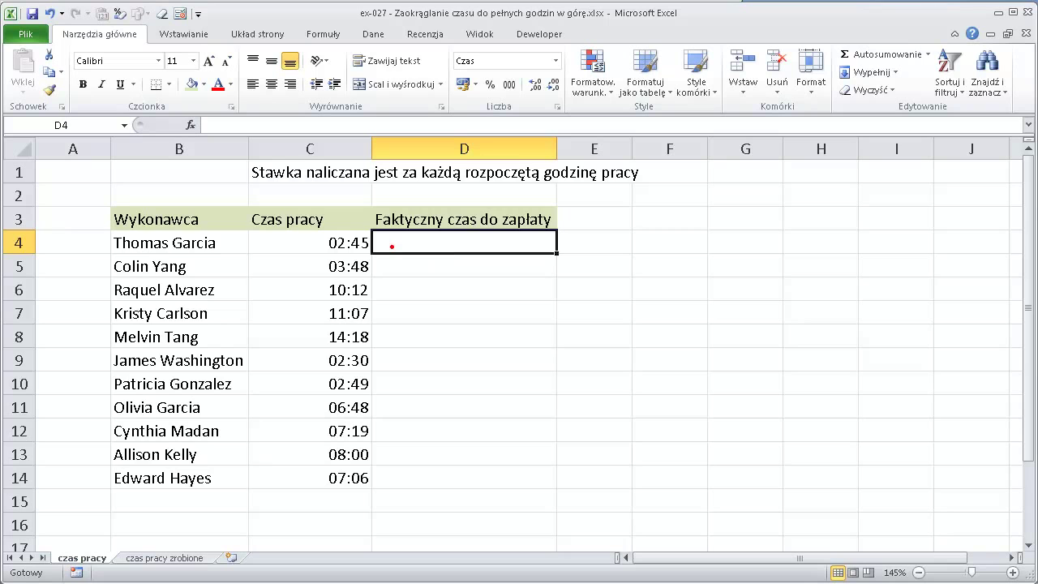
left_click_drag(393, 268, 509, 285)
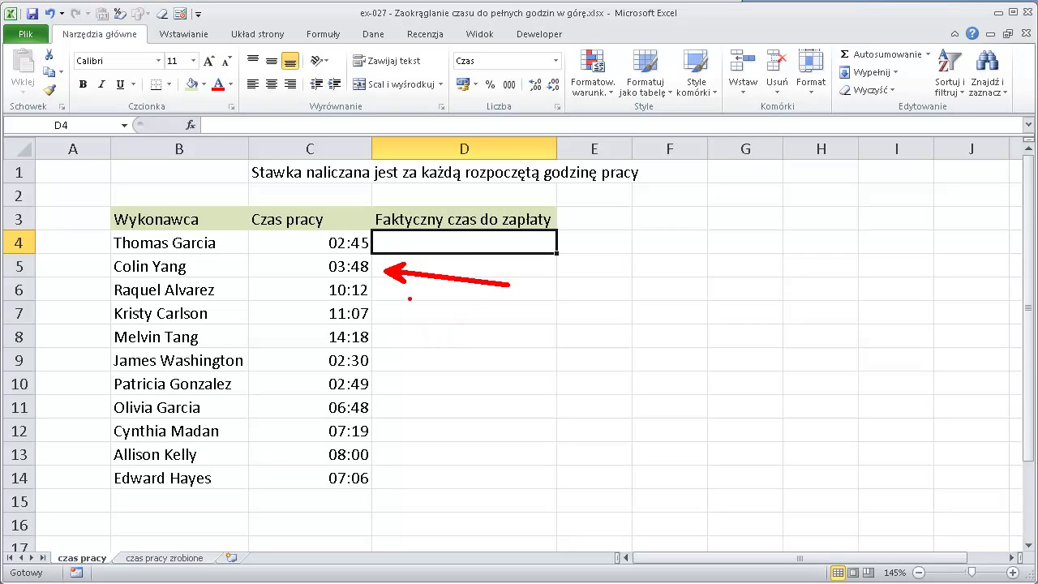
left_click_drag(388, 295, 528, 331)
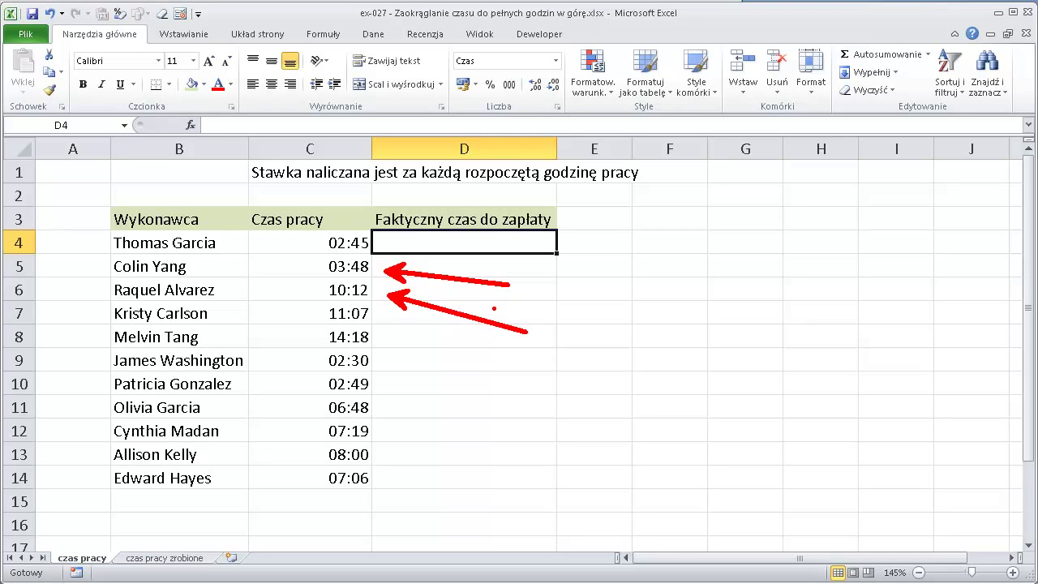
key("Escape")
left_click(466, 271)
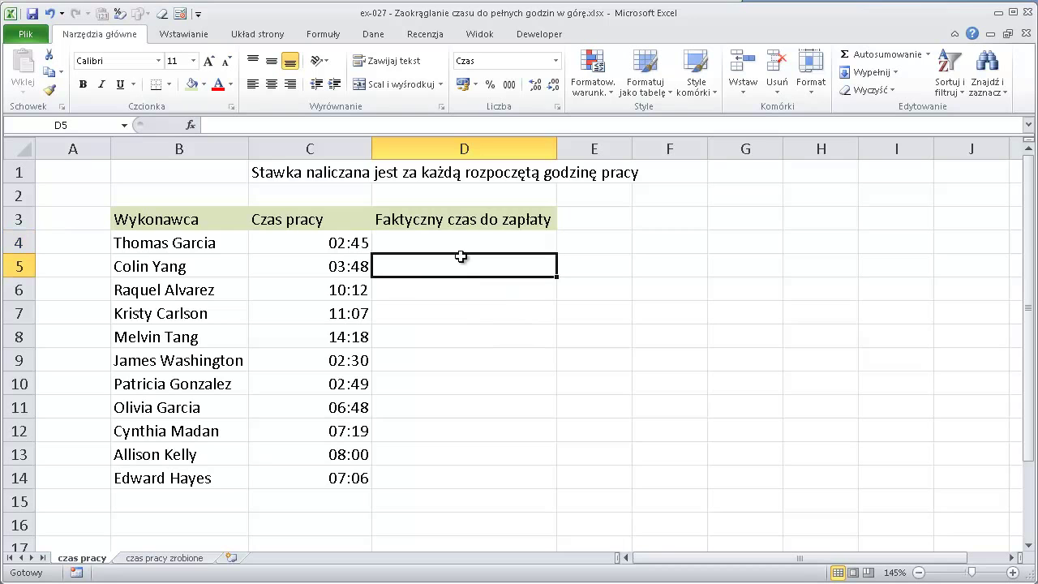
left_click(465, 248)
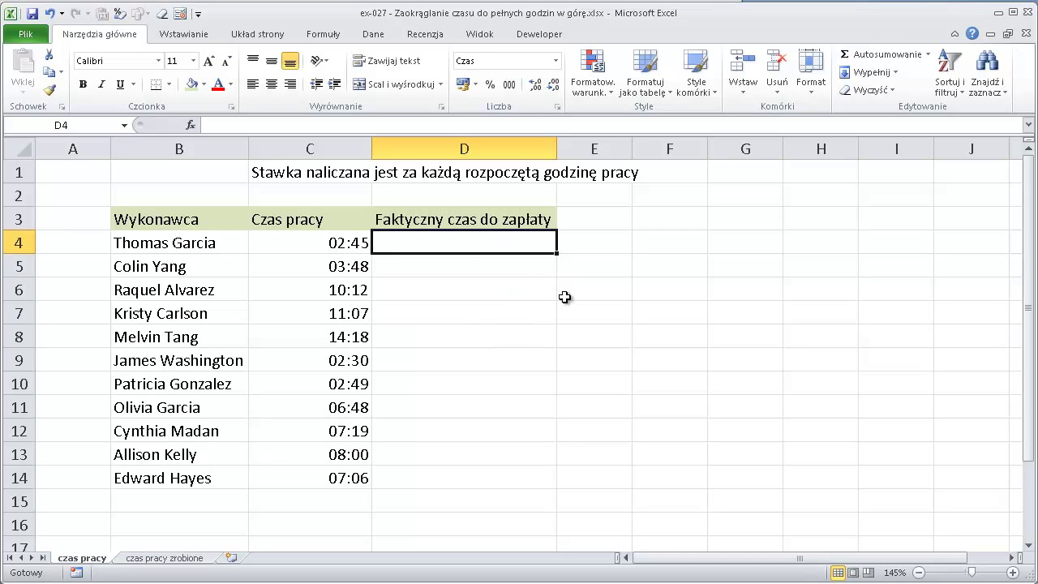
Step: Start the formula =ZAOKR.W.GÓRĘ(C4; in D4 using the autocomplete list
type("=")
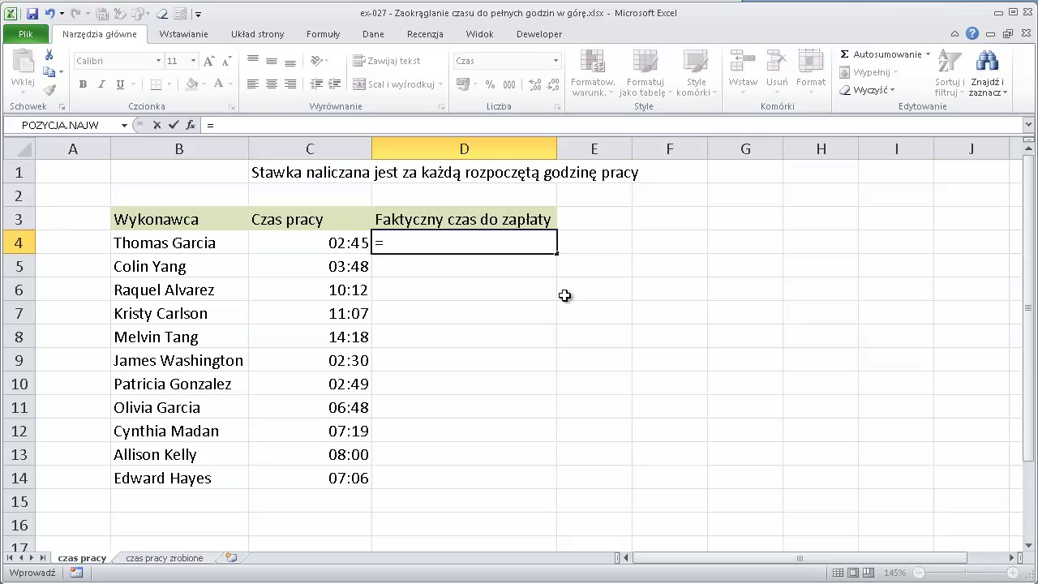
type("za")
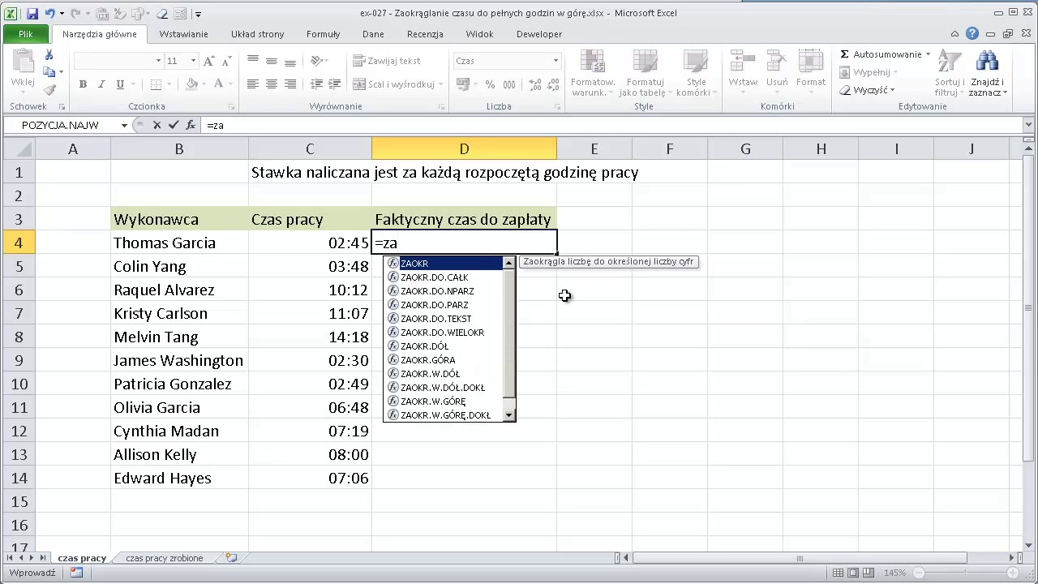
key("Down")
key("Down")
key("Down")
key("Down")
key("Down")
key("Down")
key("Down")
key("Down")
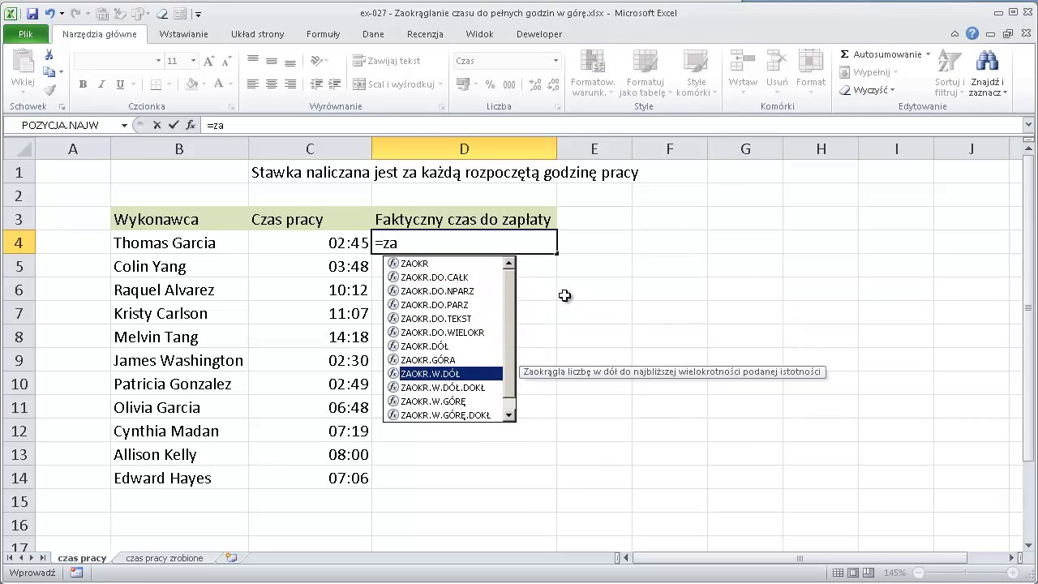
key("Down")
key("Down")
key("Tab")
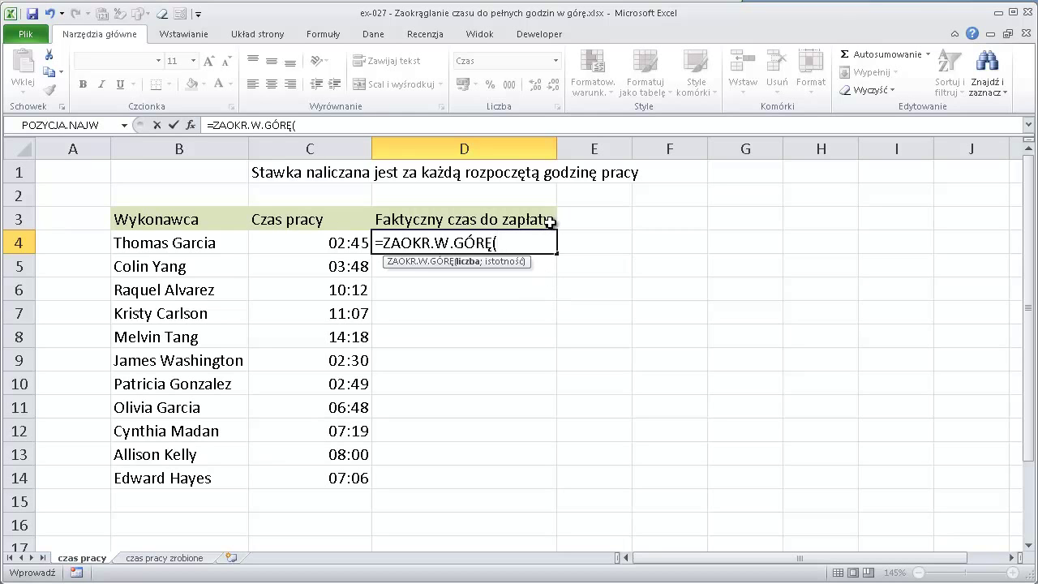
left_click(334, 243)
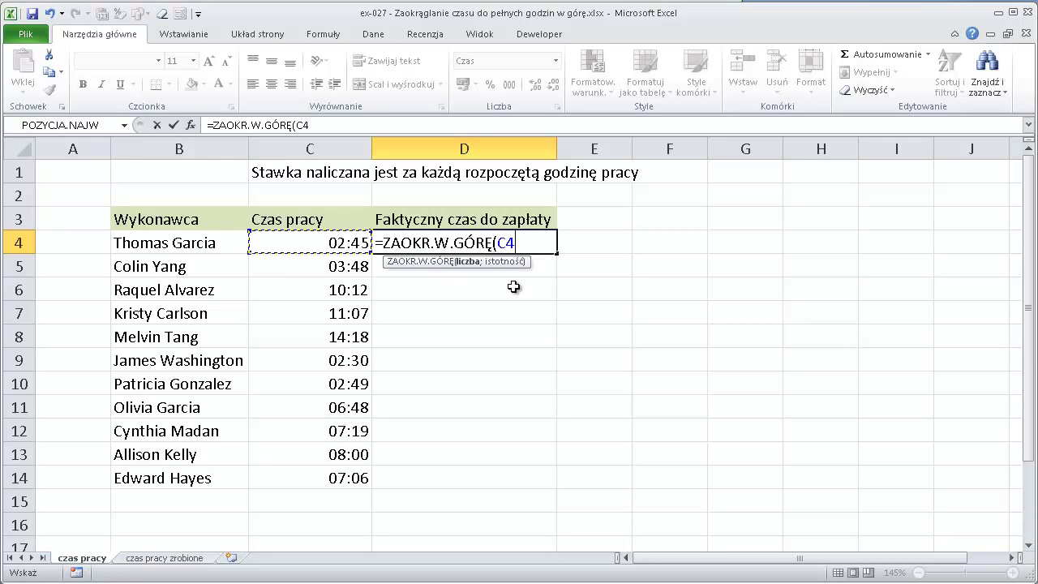
type(";")
Step: Add CZAS(1;0;0) as the one-hour significance argument, then select it in the formula
type("cx")
key("BackSpace")
type("za")
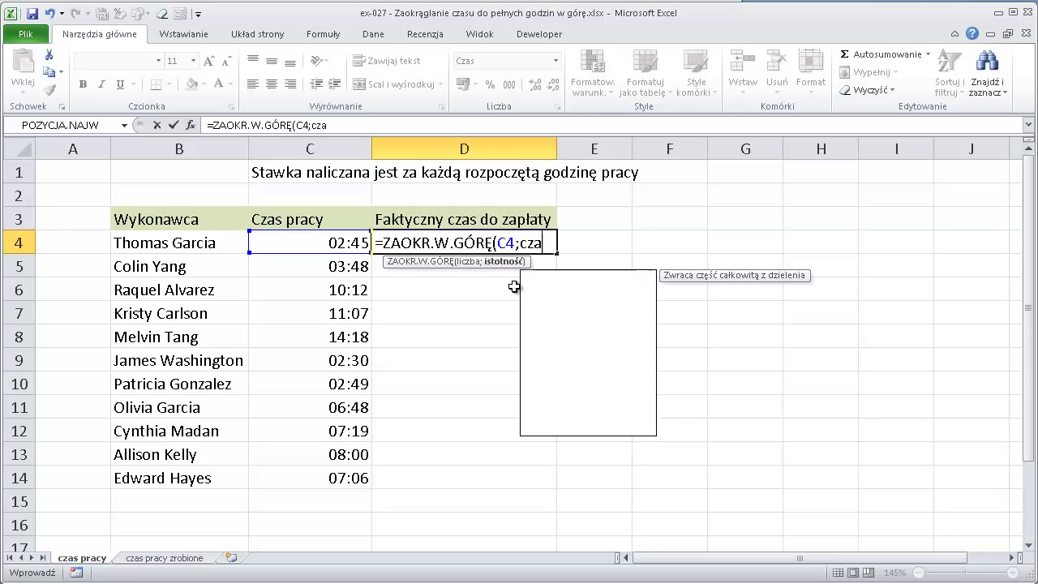
key("Tab")
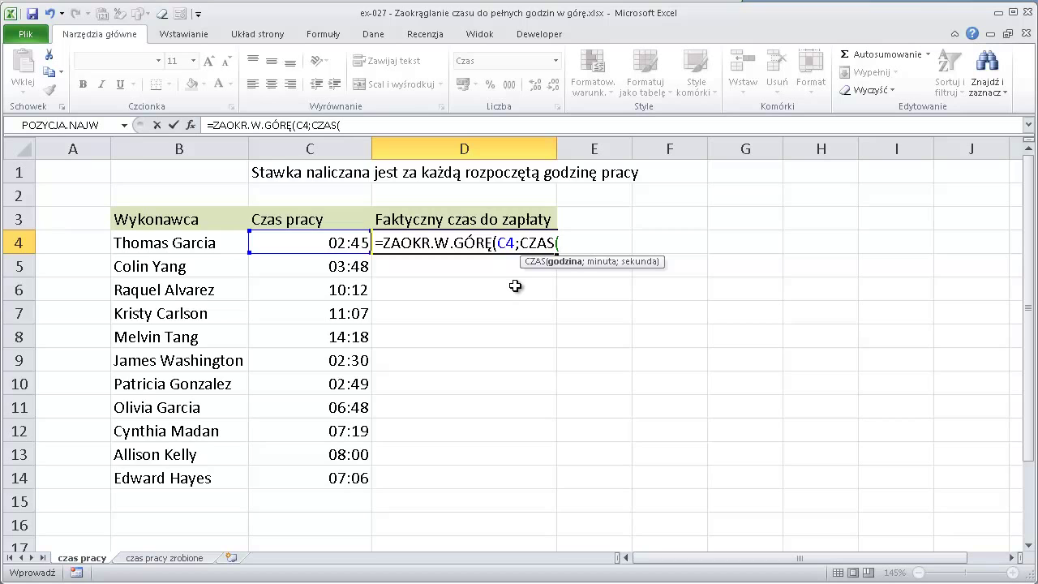
type("1")
type(";")
type("0")
type(";")
type("0)")
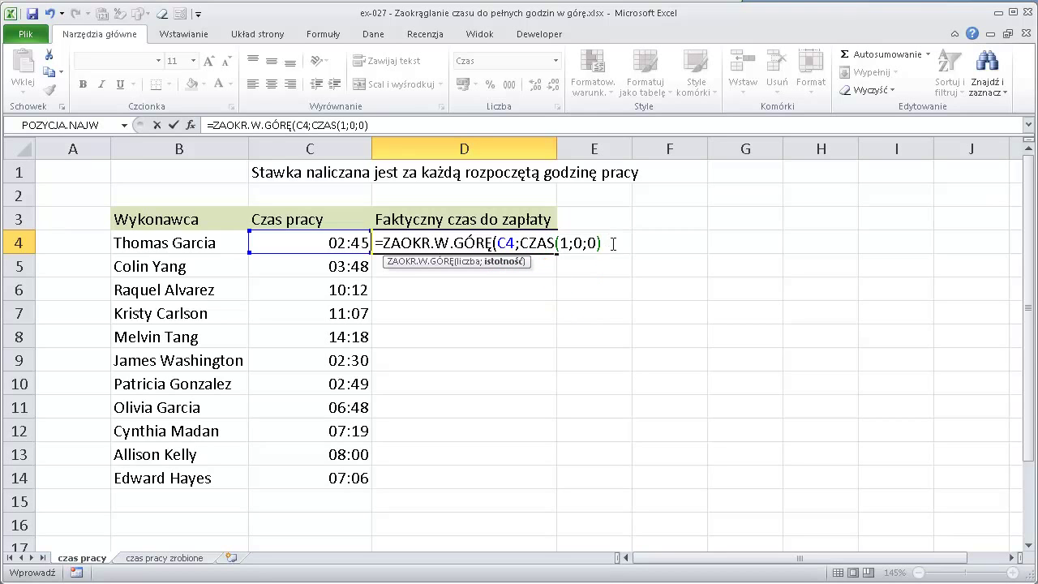
left_click_drag(614, 245, 520, 246)
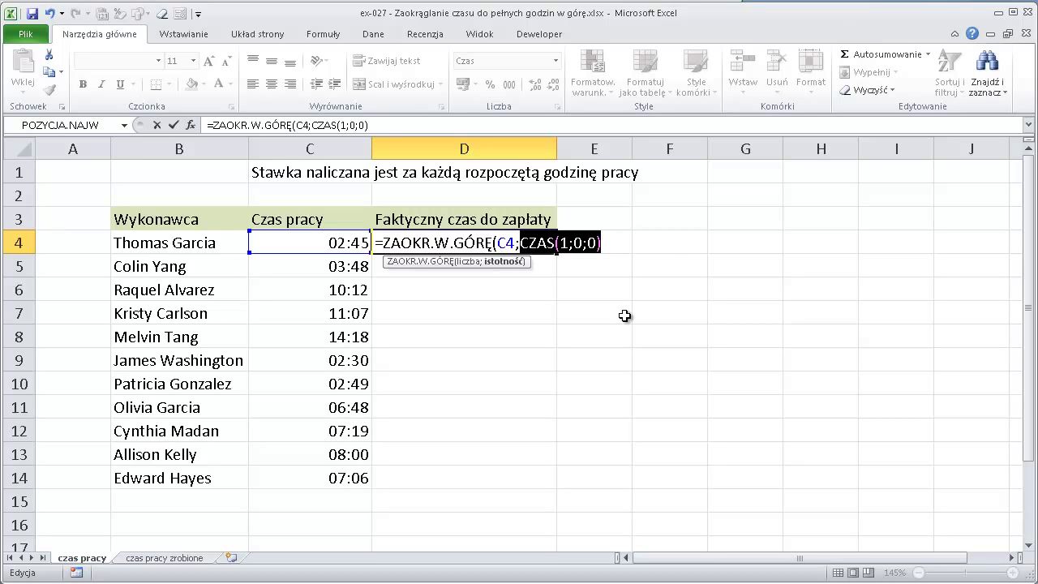
Step: Preview CZAS(1;0;0) with F9, undo it, then close and confirm the formula to show 03:00:00
key("F9")
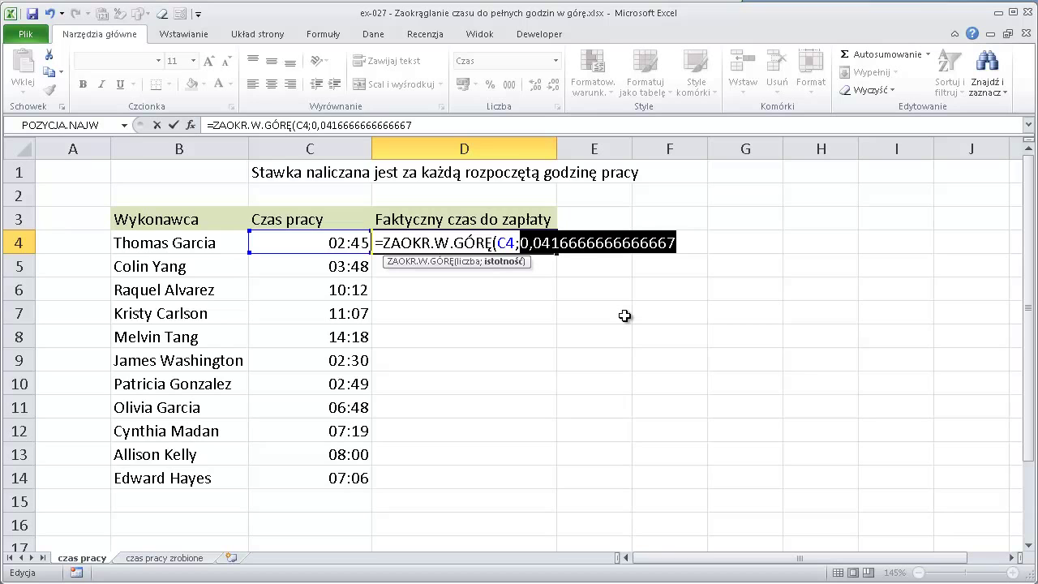
key("ctrl+z")
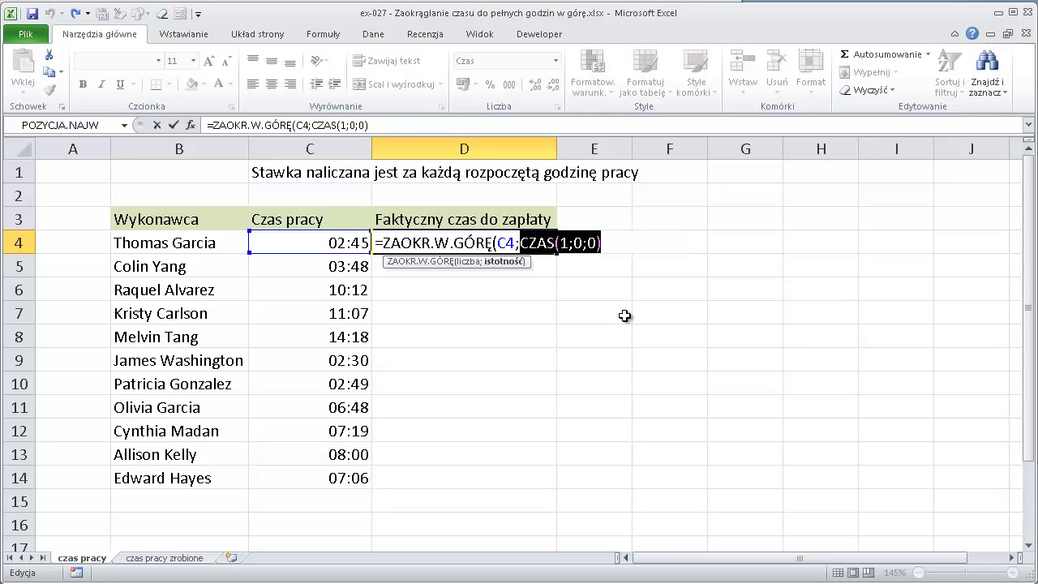
left_click(616, 240)
type(")")
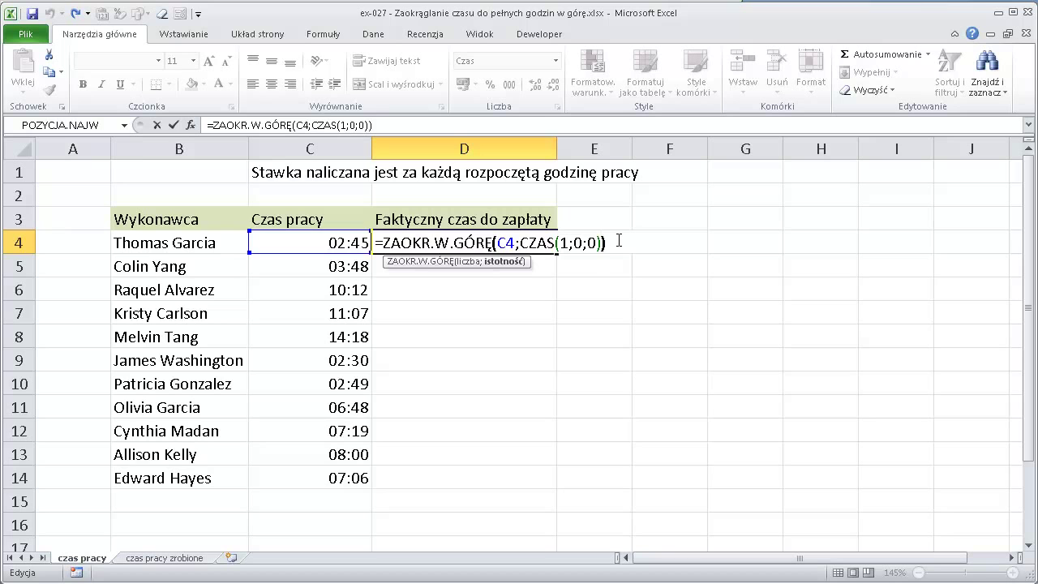
key("Return")
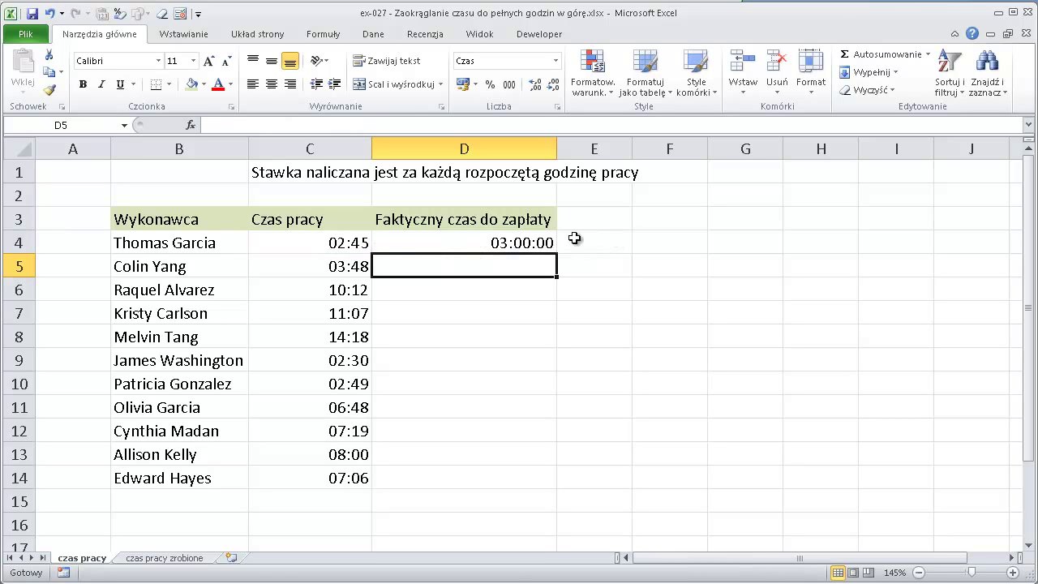
Step: Copy D4's formula down to D14, apply General format, and select D4:D14
left_click(537, 243)
left_click_drag(557, 254, 528, 490)
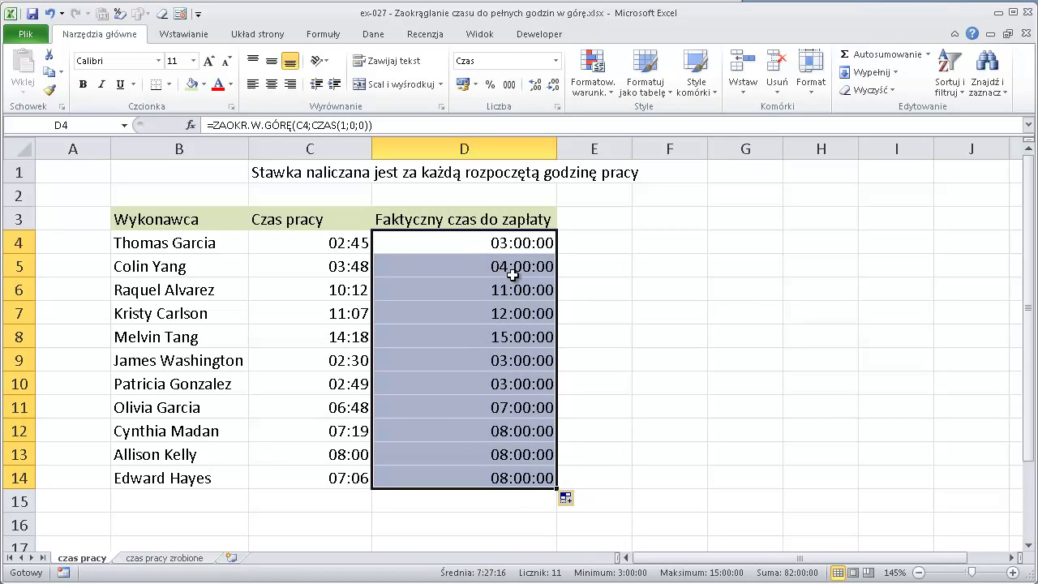
key("ctrl+shift+asciitilde")
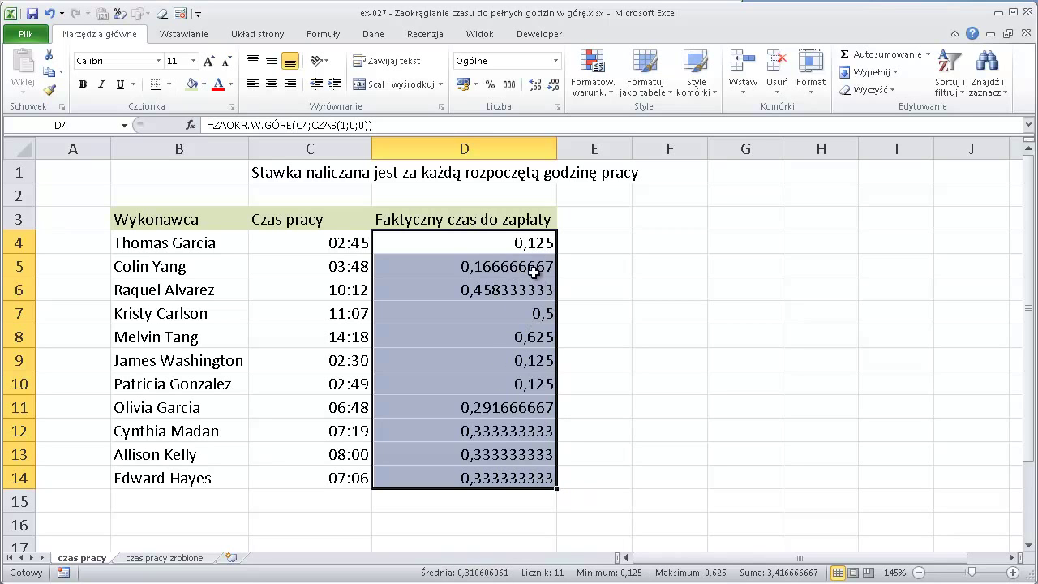
left_click(534, 272)
left_click_drag(539, 235, 527, 475)
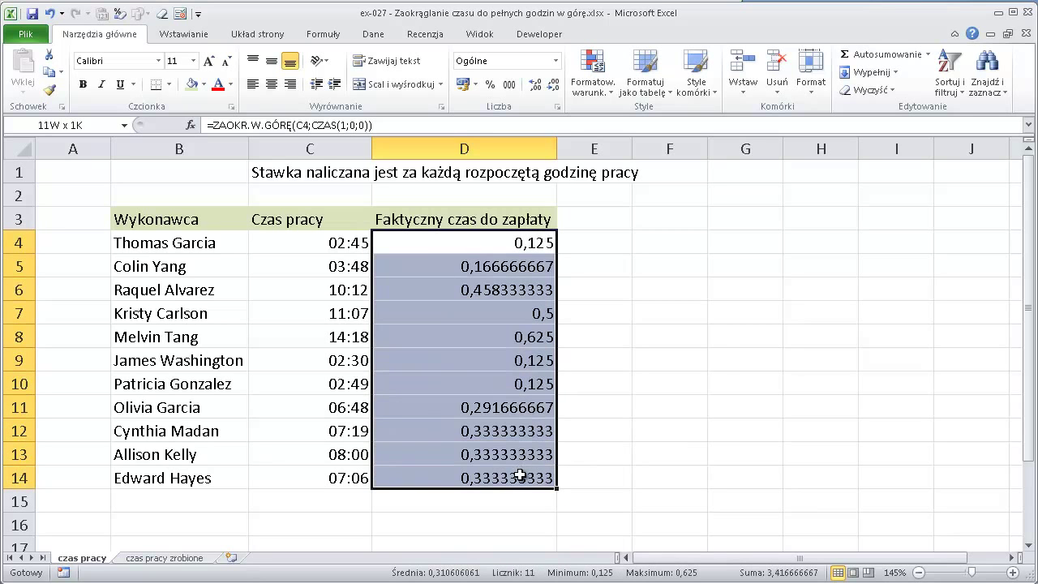
Step: Format D4:D14 with the Czas category's 13:30 type so results read 3:00, 4:00, and so on
right_click(537, 279)
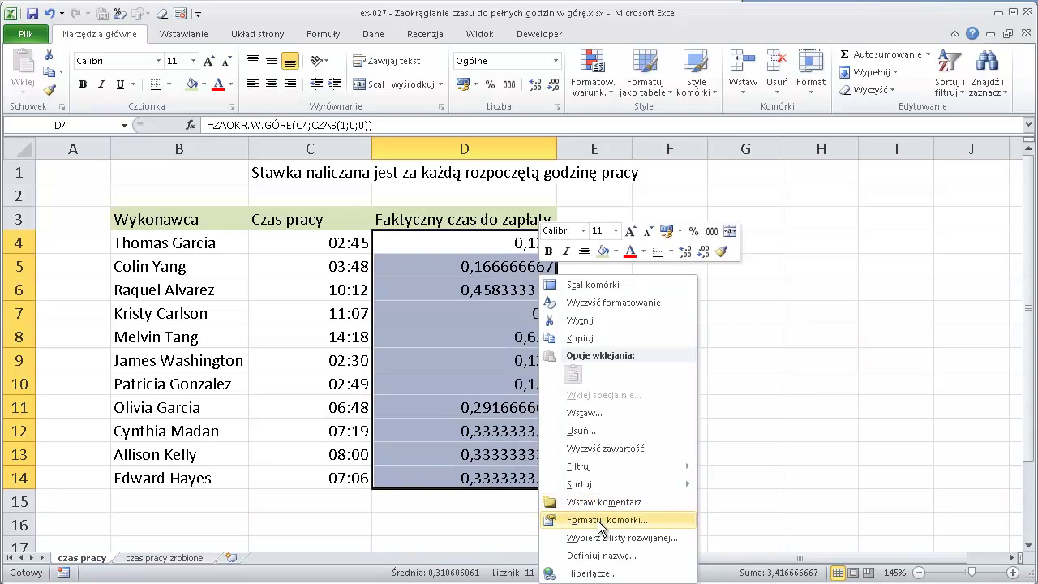
left_click(602, 537)
left_click(423, 337)
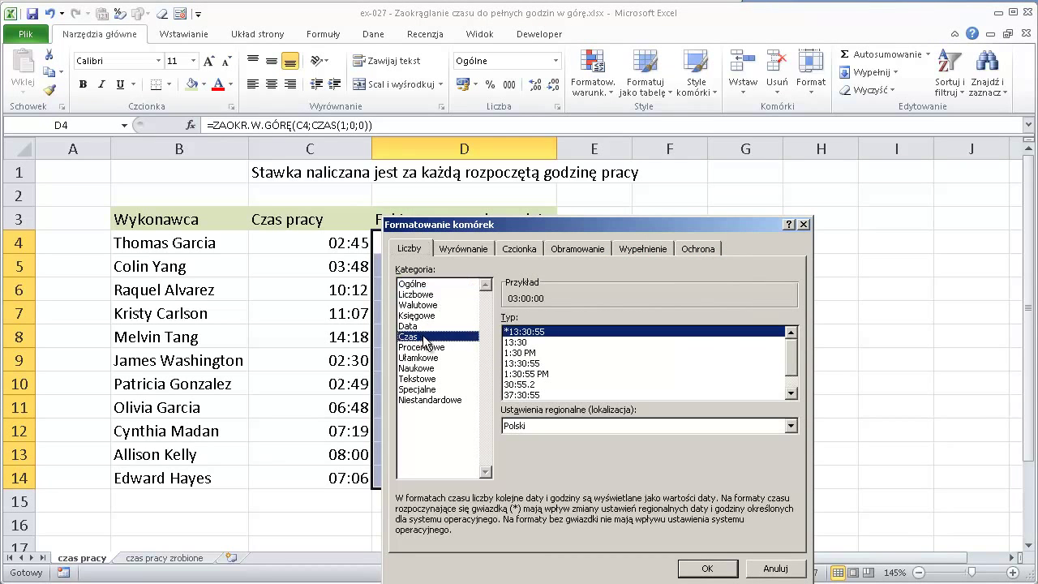
left_click_drag(580, 226, 734, 169)
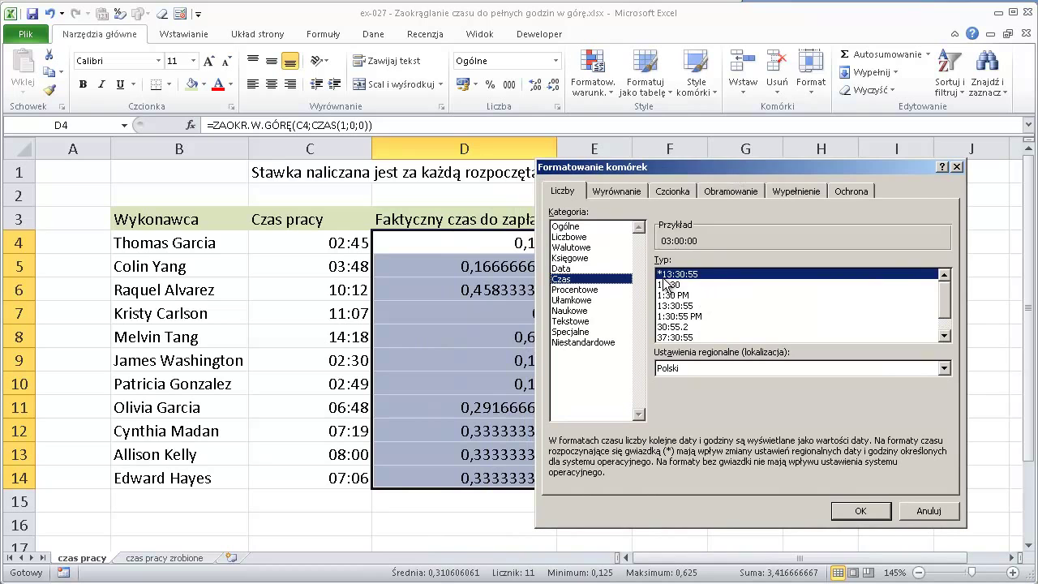
left_click(668, 285)
left_click(866, 511)
left_click(519, 259)
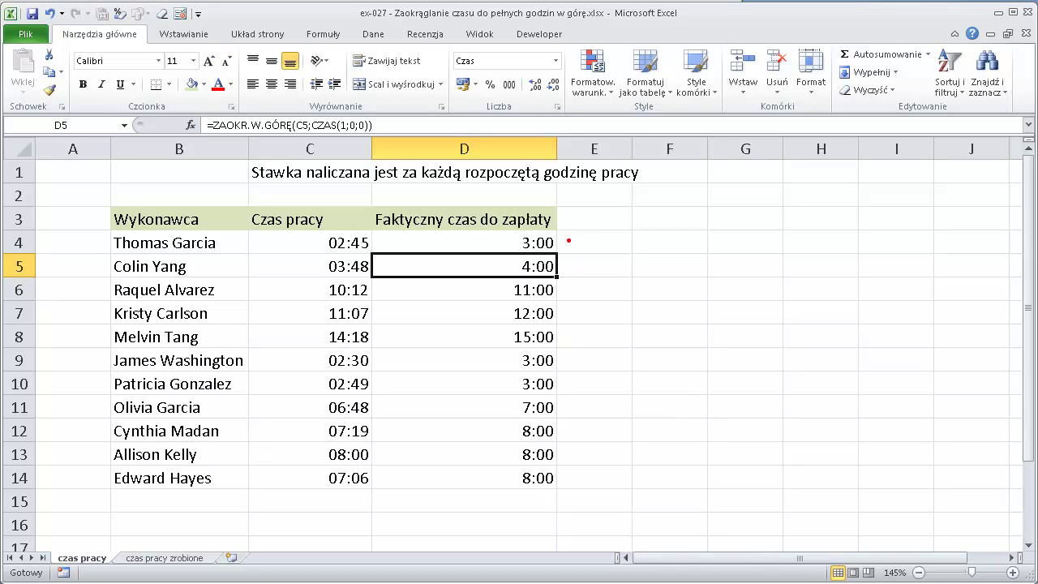
left_click_drag(569, 241, 661, 239)
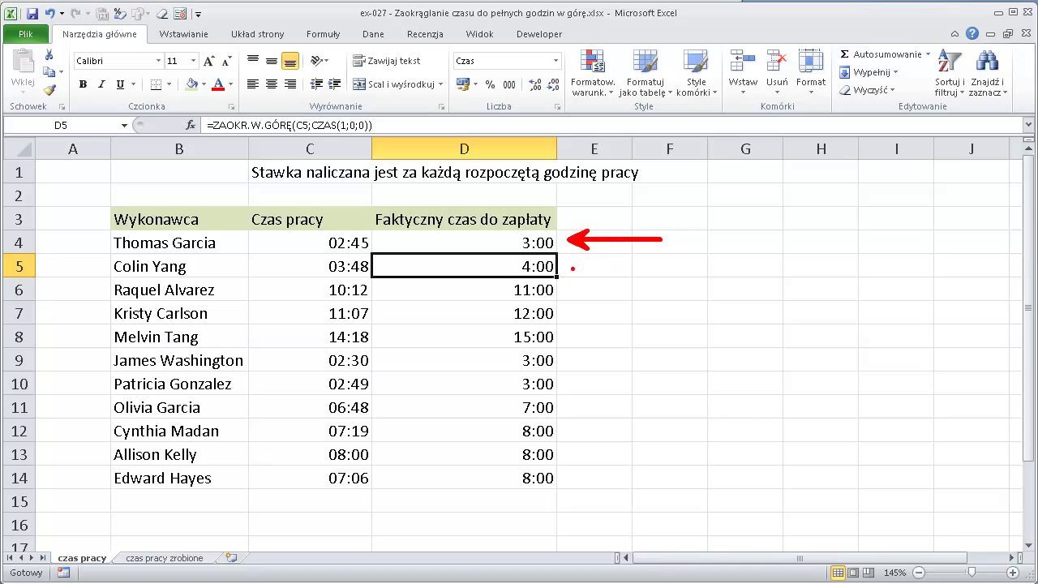
left_click_drag(574, 267, 673, 265)
left_click_drag(579, 296, 669, 293)
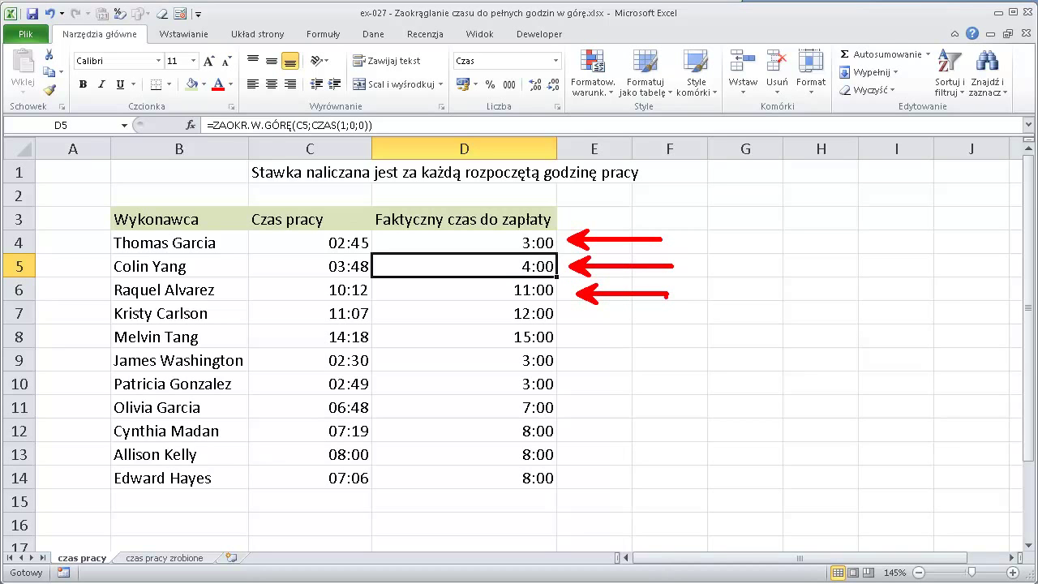
key("Escape")
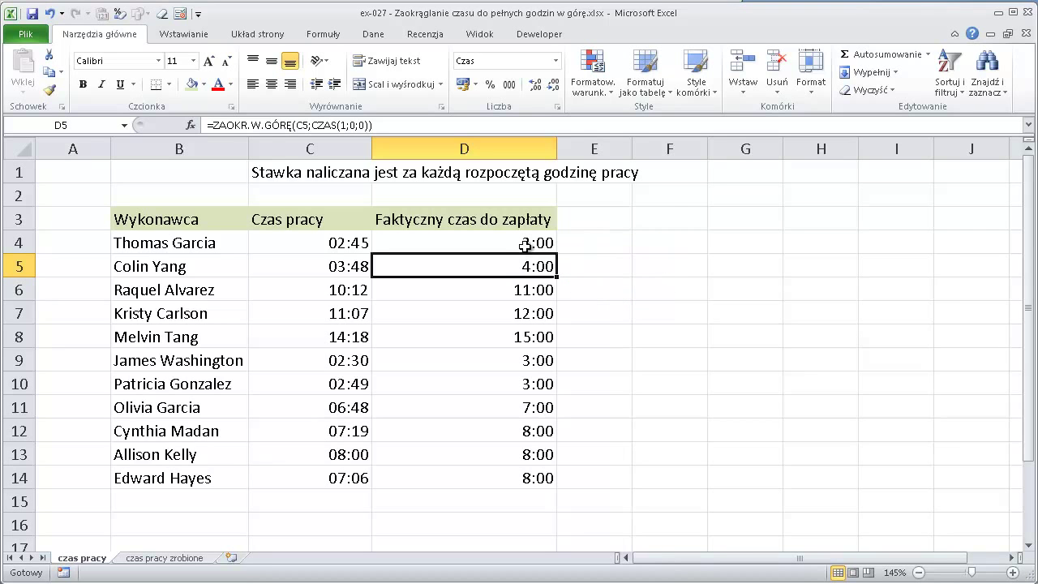